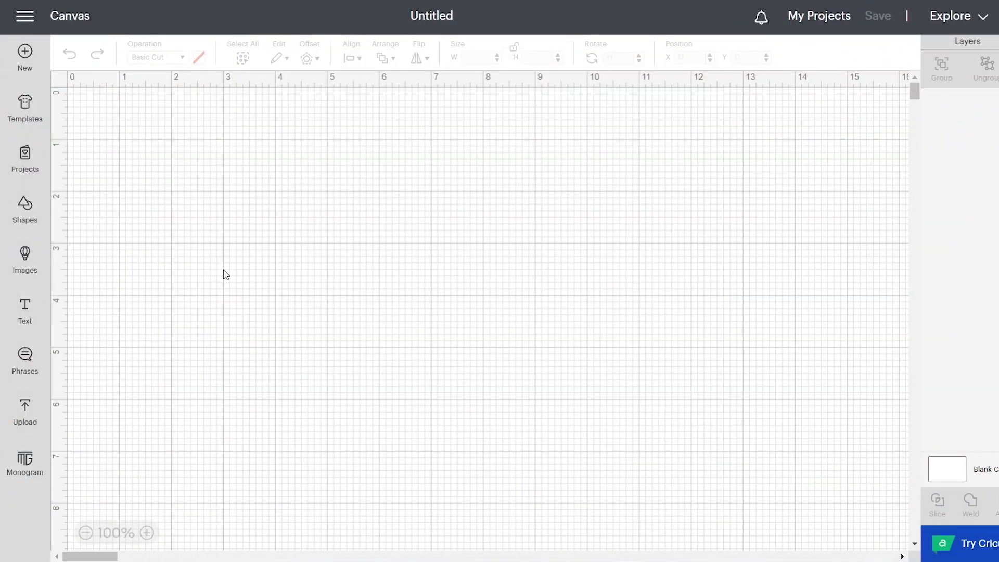
- Load the OnceUponATime PNG from the Desktop onto the Upload Image page
click(25, 413)
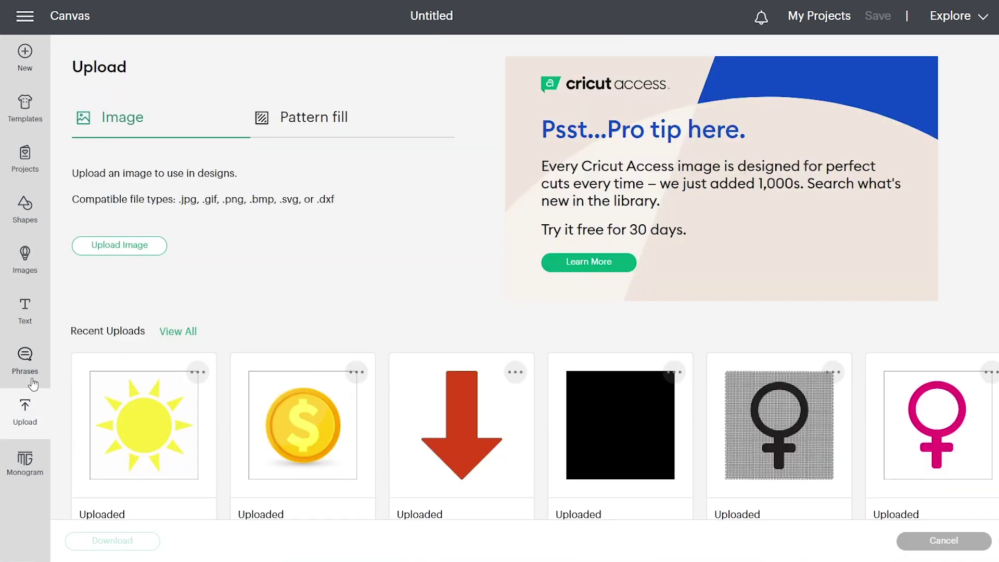
click(134, 251)
click(622, 283)
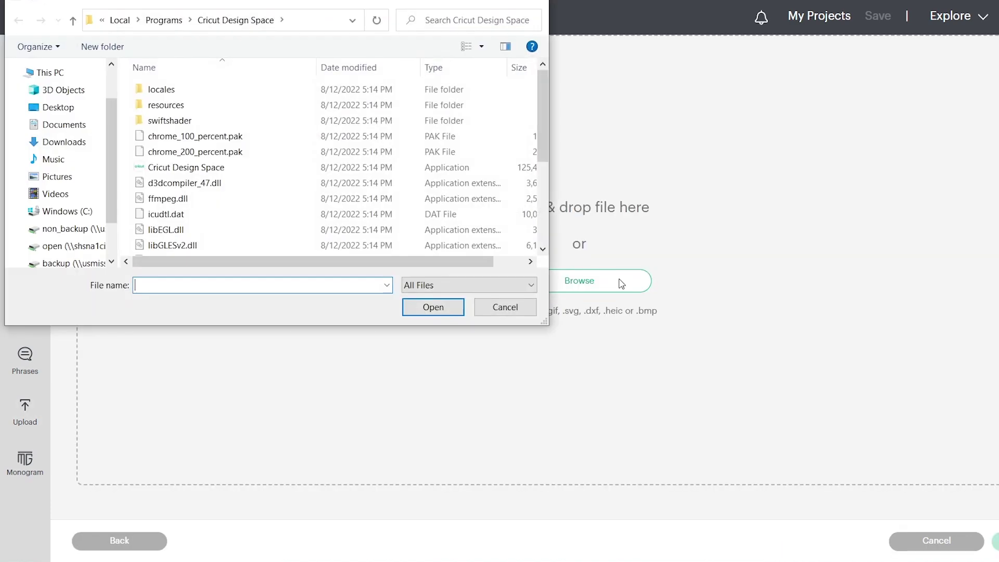
click(65, 107)
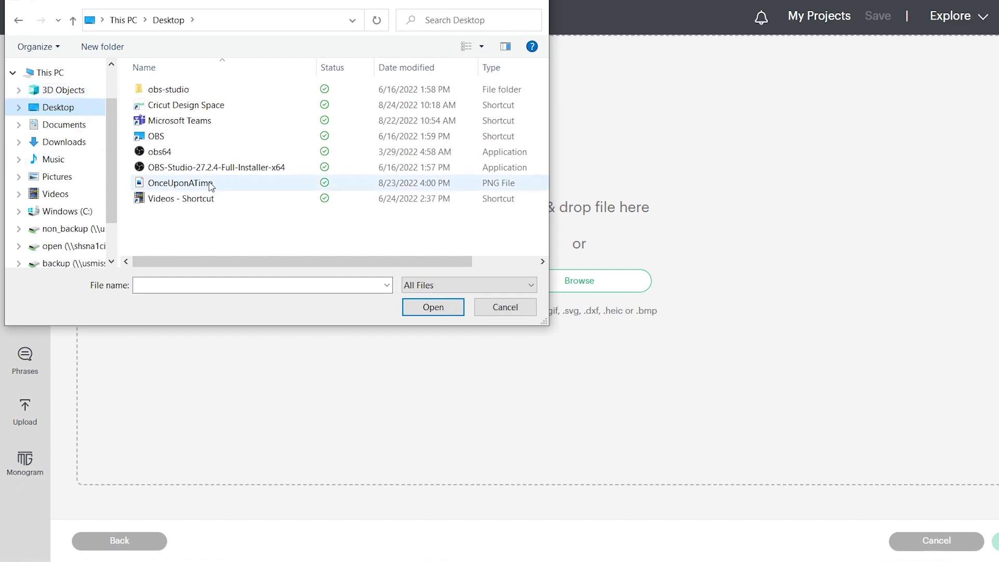
click(238, 188)
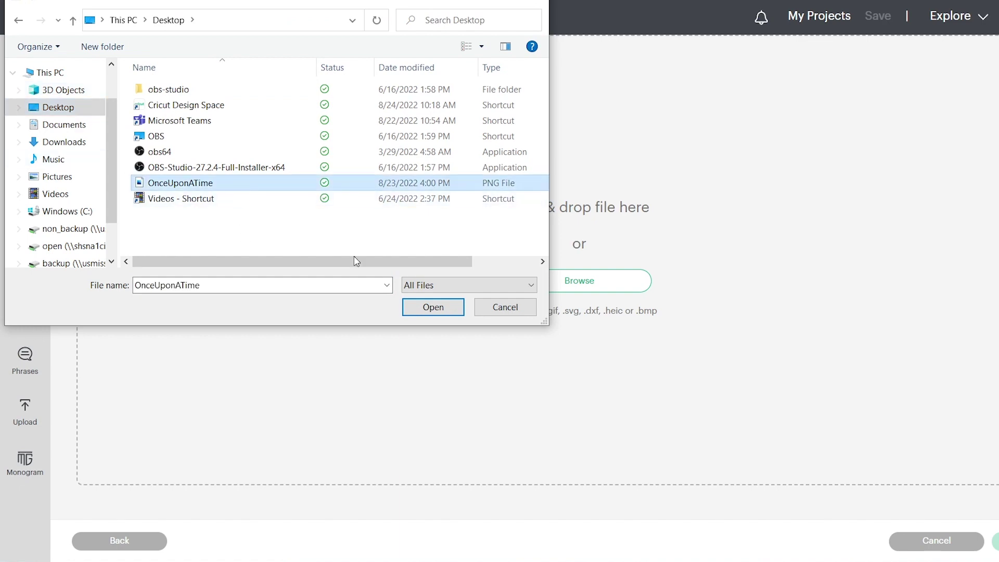
click(432, 307)
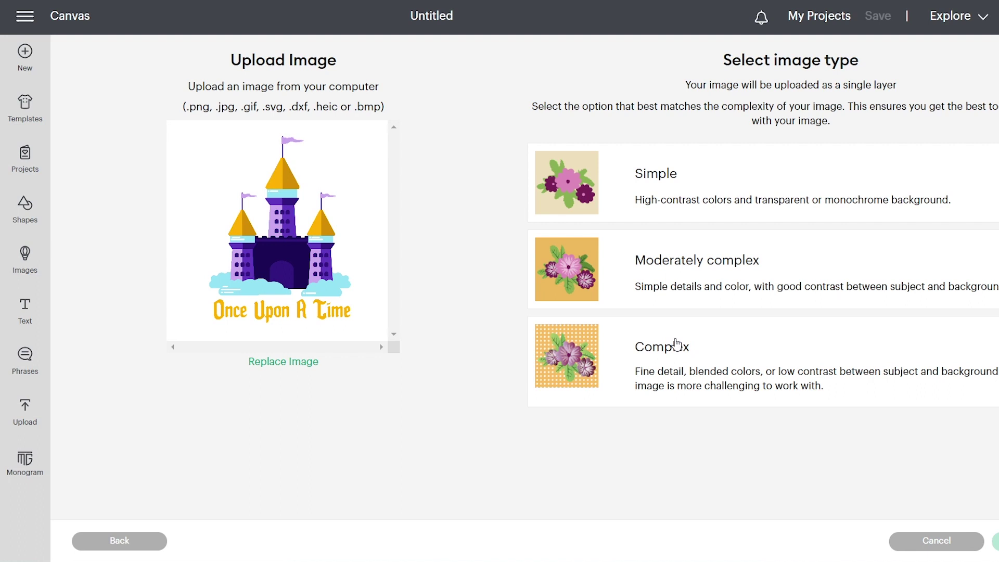
- Mark the image Complex and erase the white background around the castle and inside the O
click(671, 357)
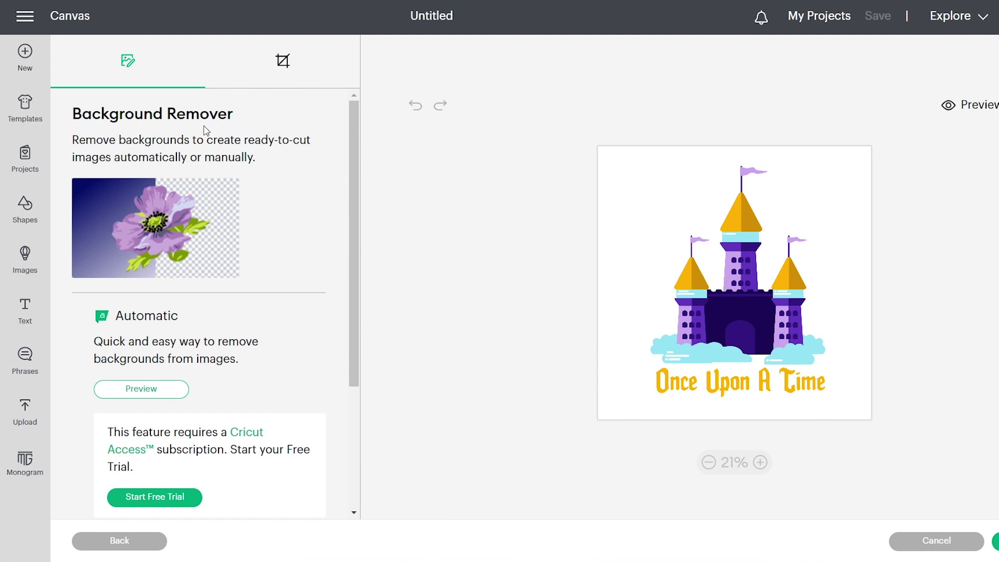
click(641, 177)
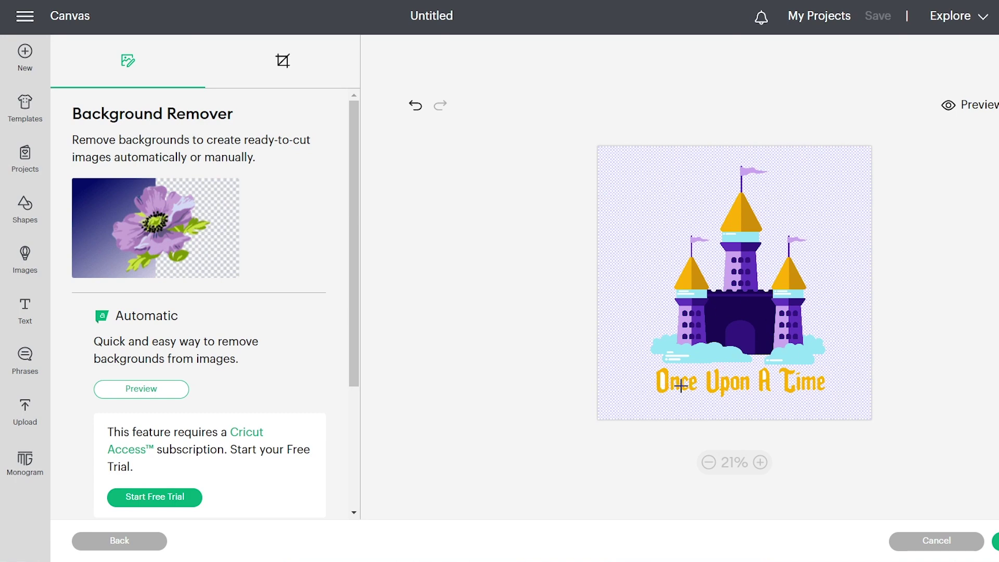
click(761, 462)
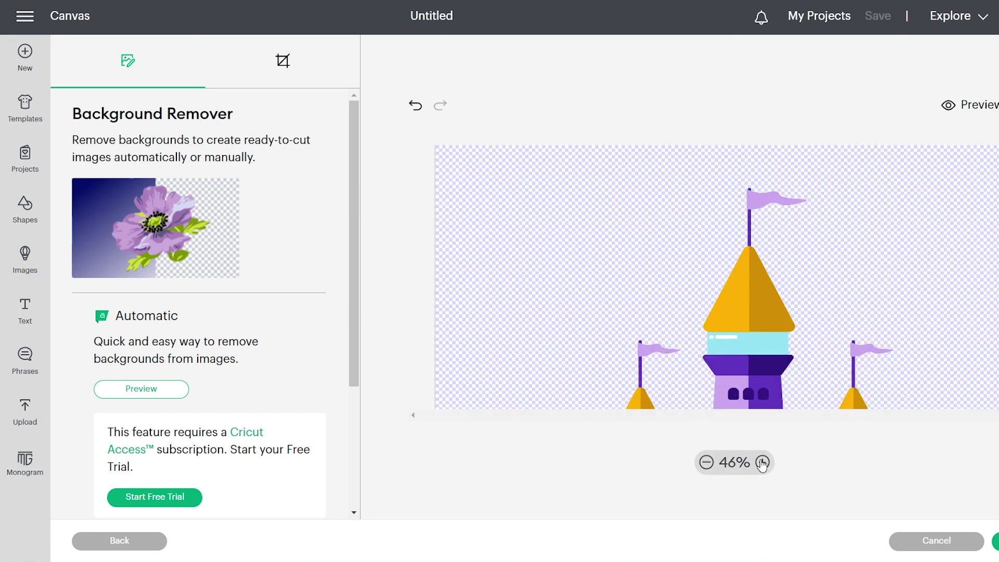
click(762, 463)
scroll(758, 330, down, 6)
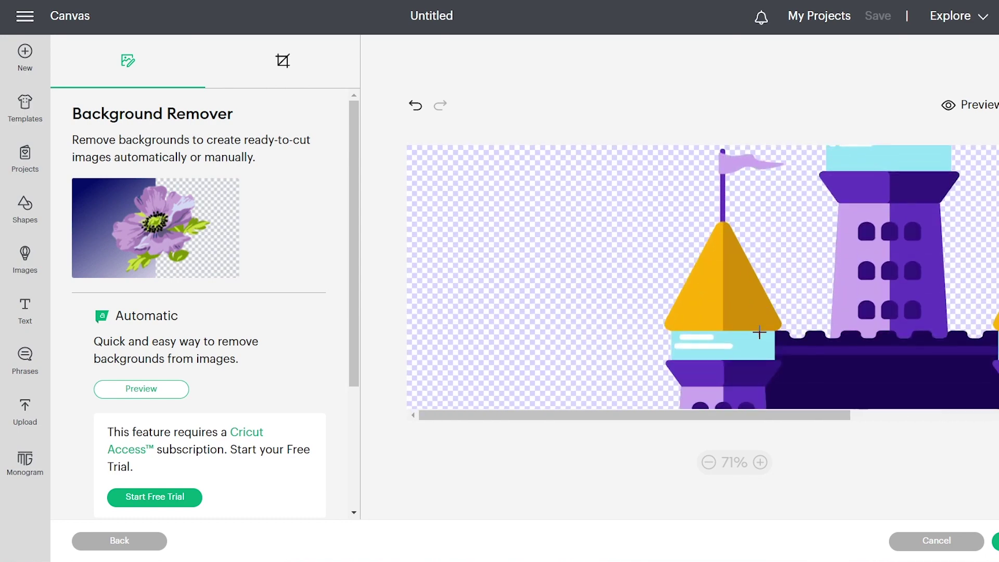
scroll(759, 331, down, 5)
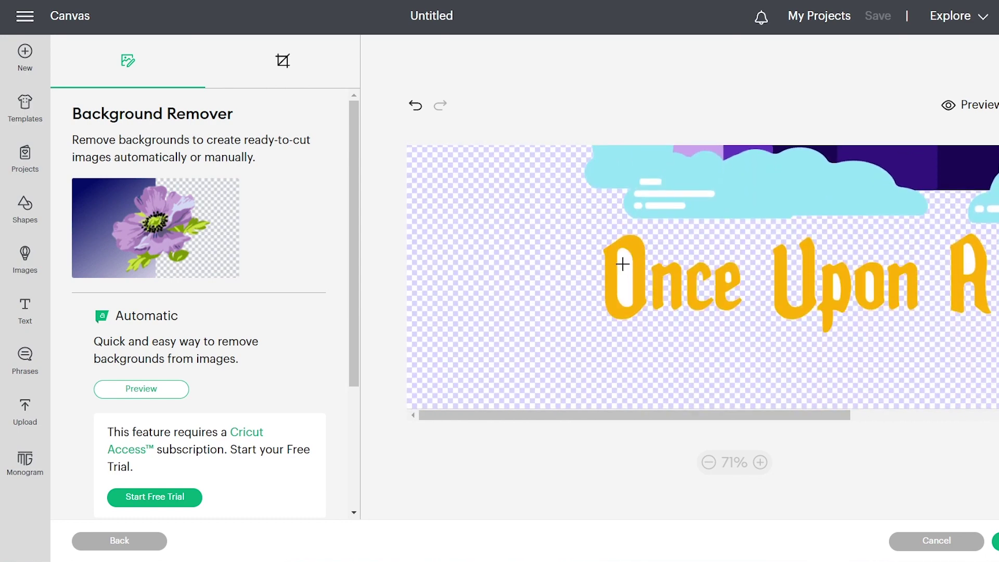
click(628, 270)
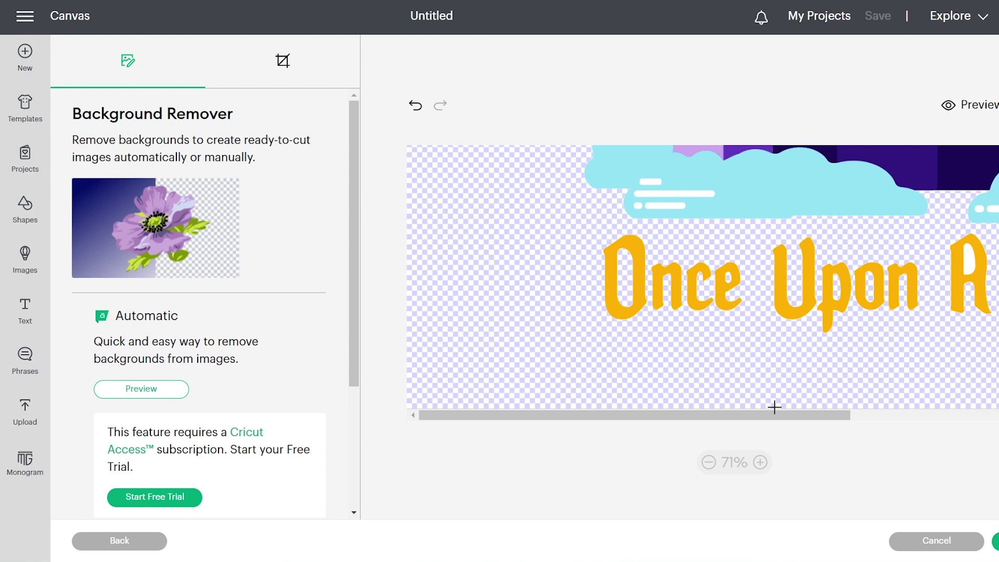
- Undo the stray erases in the right cloud and zoom back out to the whole design
drag(774, 415, 915, 419)
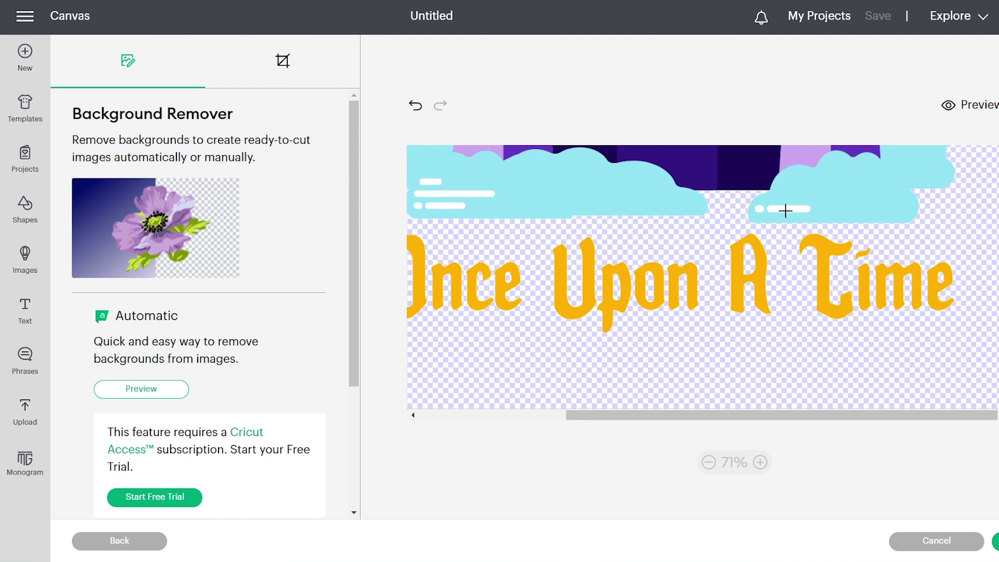
scroll(390, 245, left, 3)
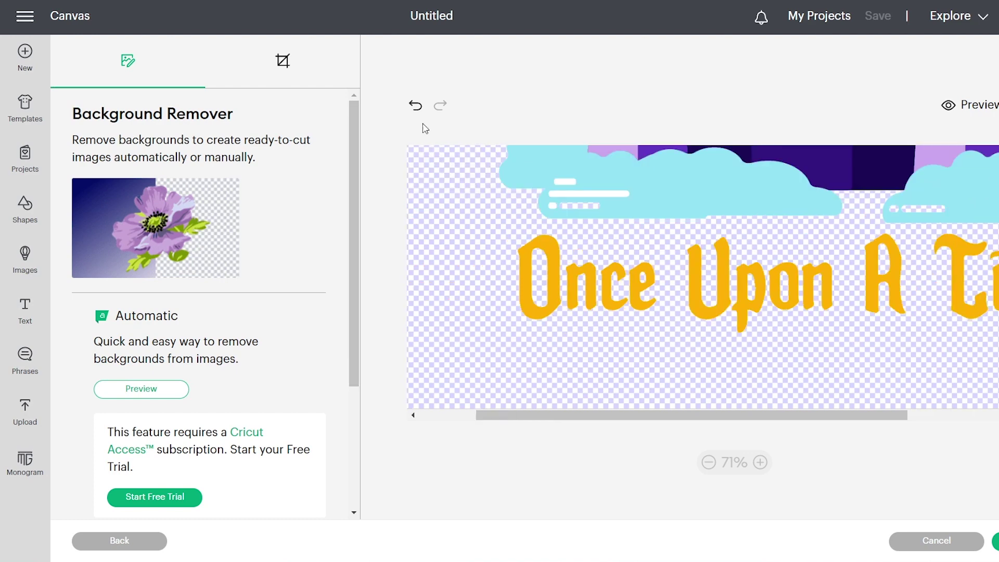
click(416, 108)
click(416, 108)
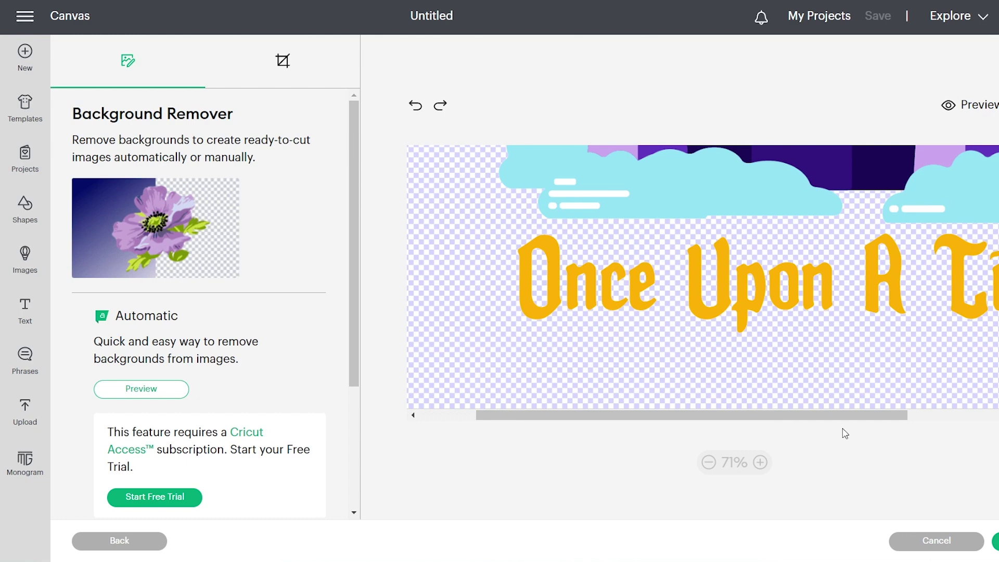
click(710, 462)
click(710, 462)
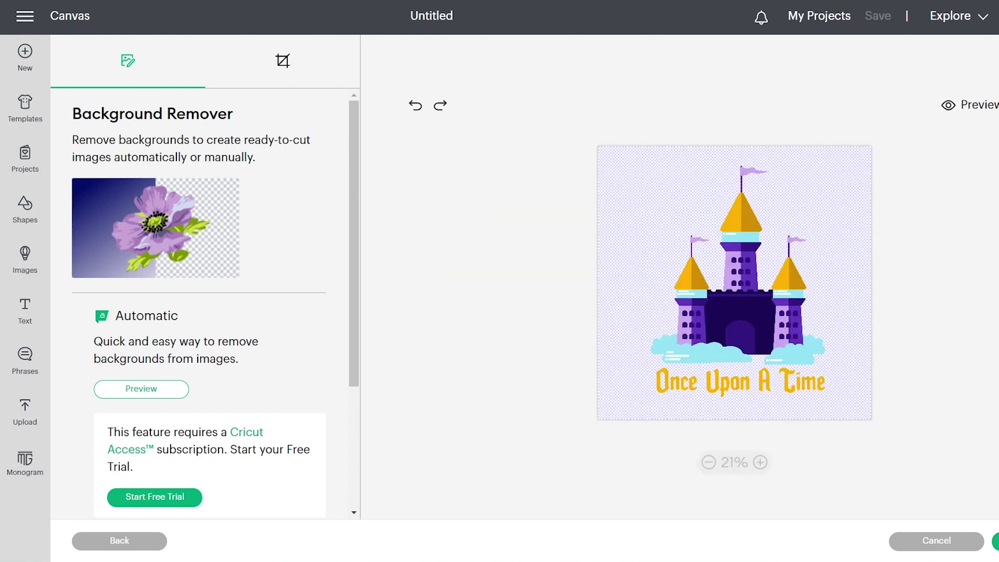
- Apply the background removal and save the castle as a Print Then Cut image
click(943, 543)
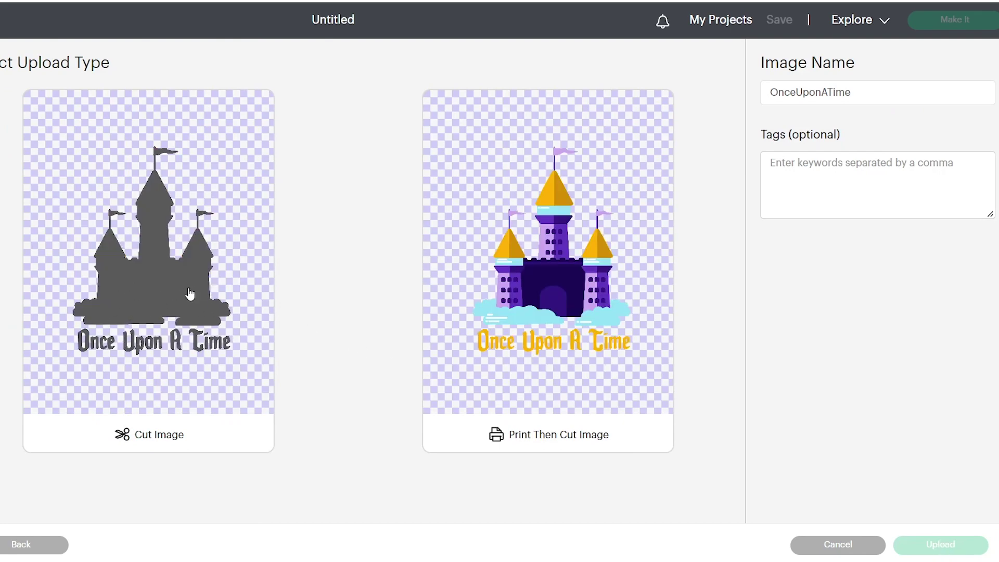
click(585, 299)
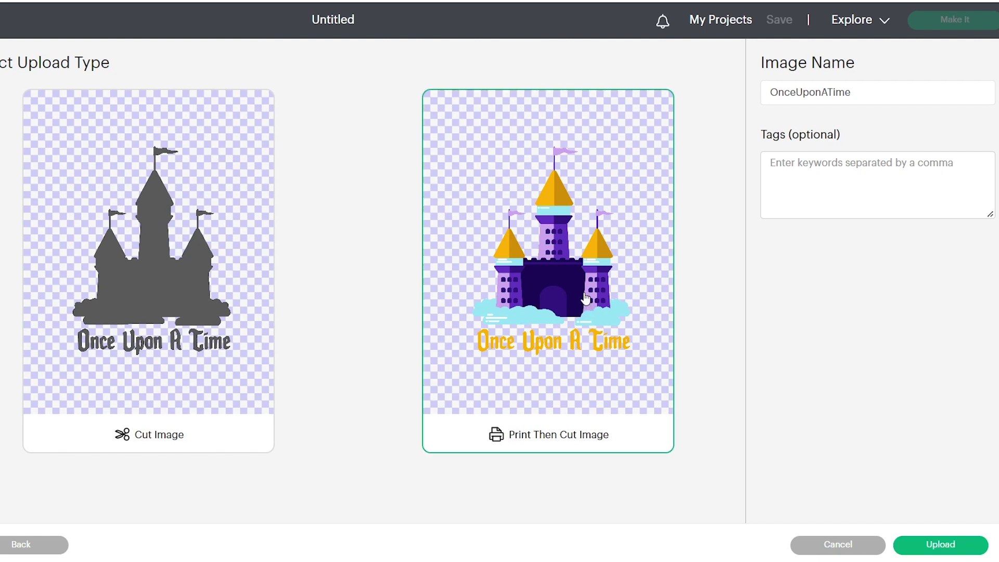
click(938, 545)
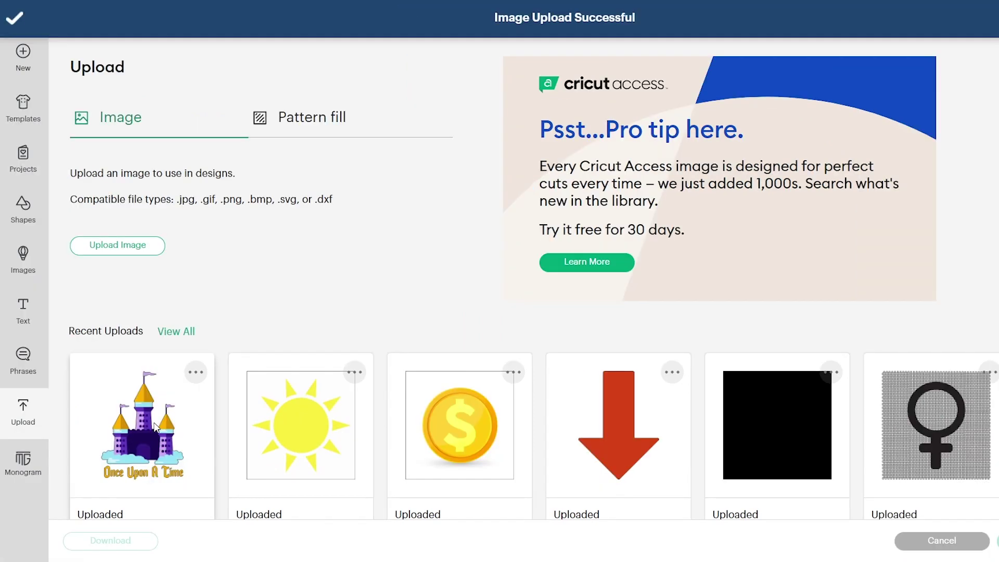
- Add the new castle thumbnail from Recent Uploads to the canvas
click(58, 430)
scroll(153, 426, down, 2)
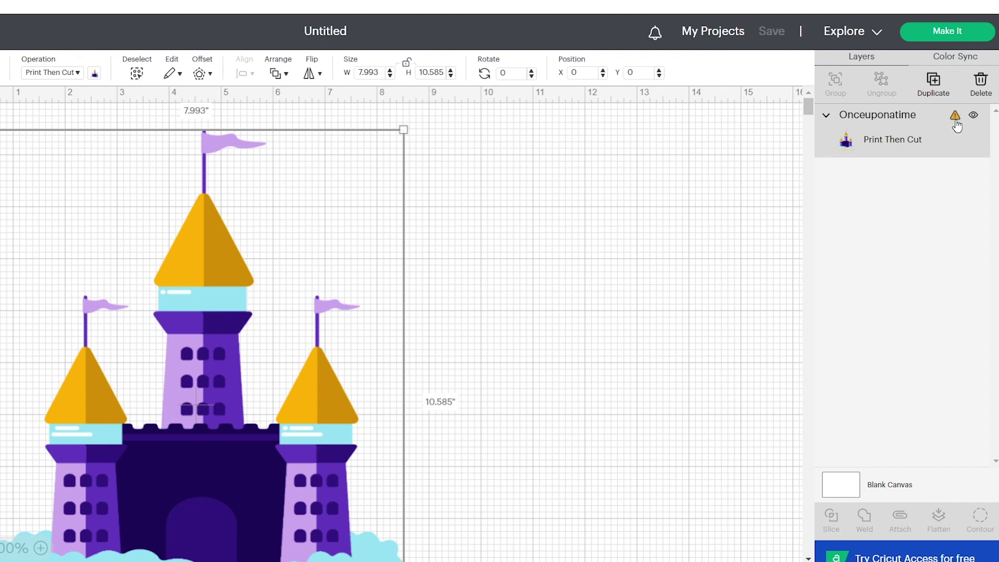
- Check the castle layer's image-too-large warning, dismiss it, and select the design
click(956, 116)
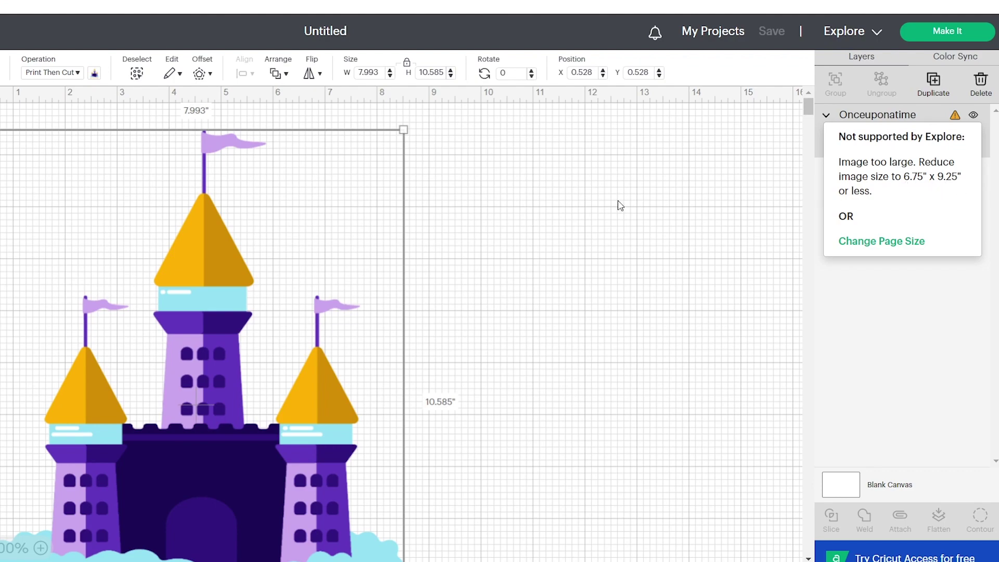
click(515, 189)
click(195, 200)
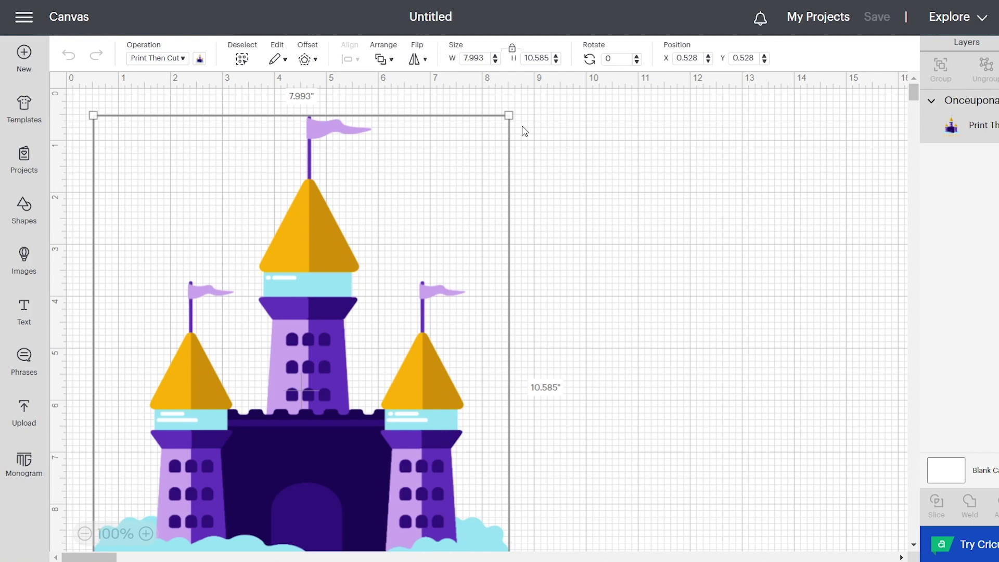
- Resize the castle to 6.568 by 8.698 inches and move it to the canvas top-left
drag(509, 115, 377, 199)
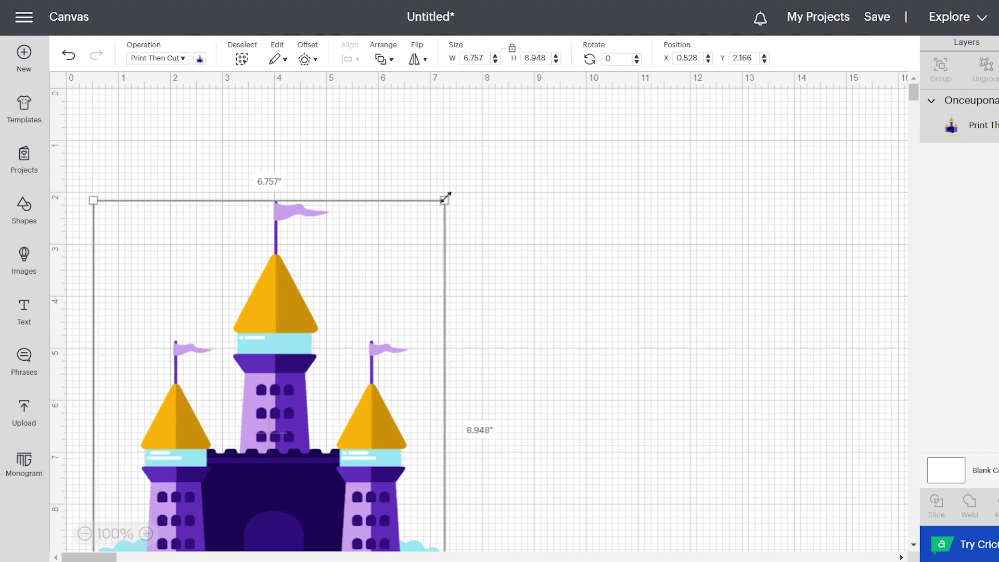
drag(441, 198, 410, 217)
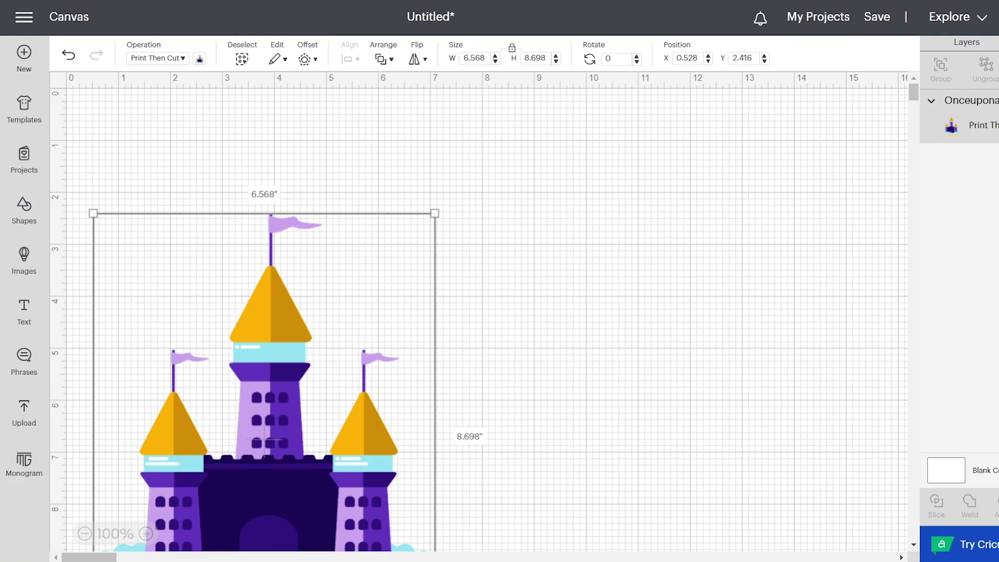
drag(270, 329, 254, 213)
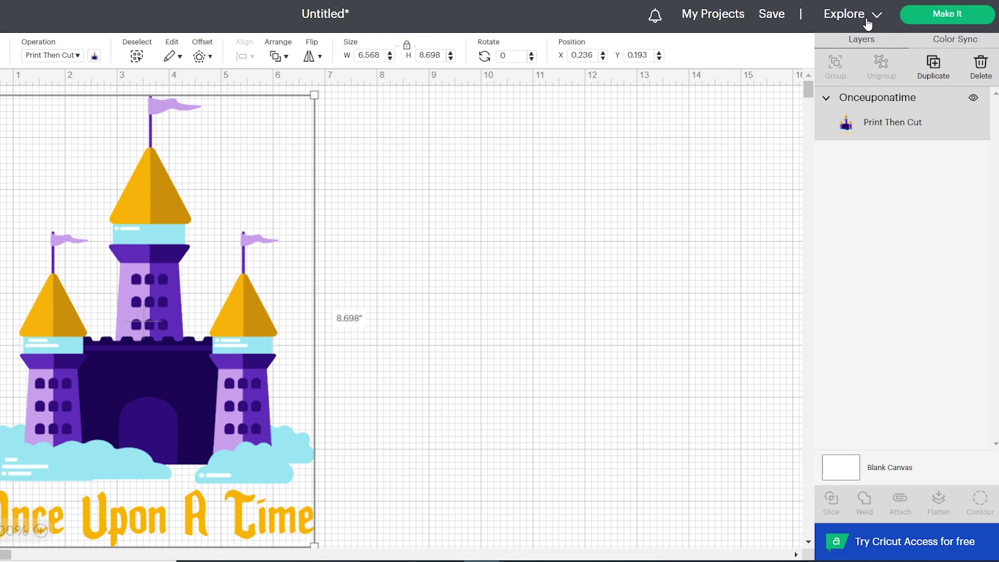
- Choose the Explore machine, then go through the mat preview to the Letter-paper print step
click(969, 23)
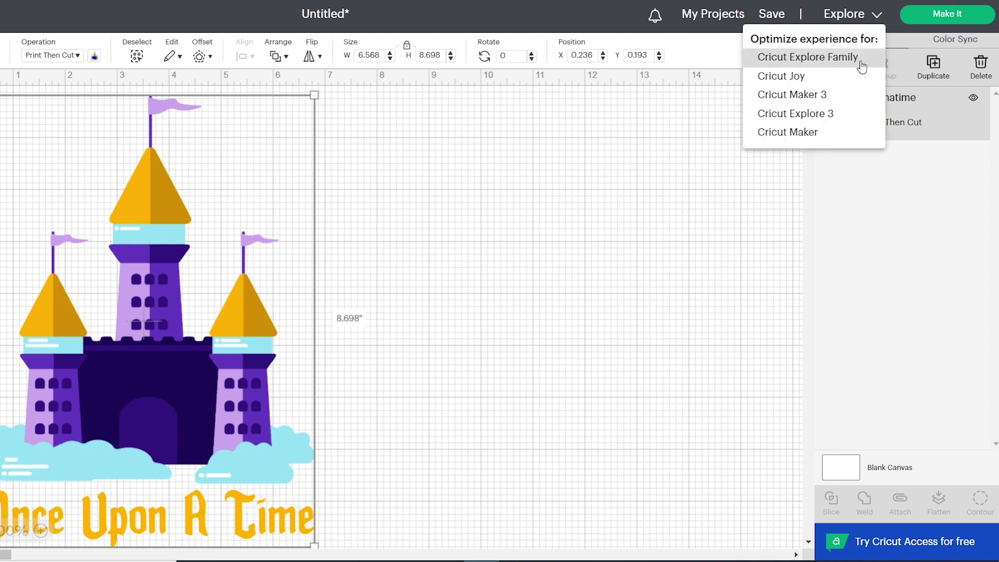
click(954, 16)
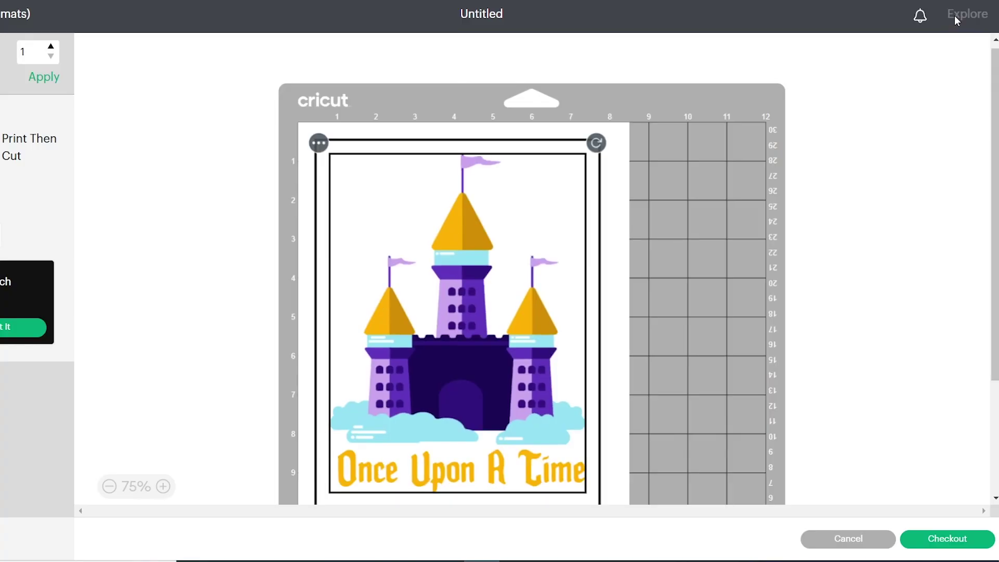
click(698, 188)
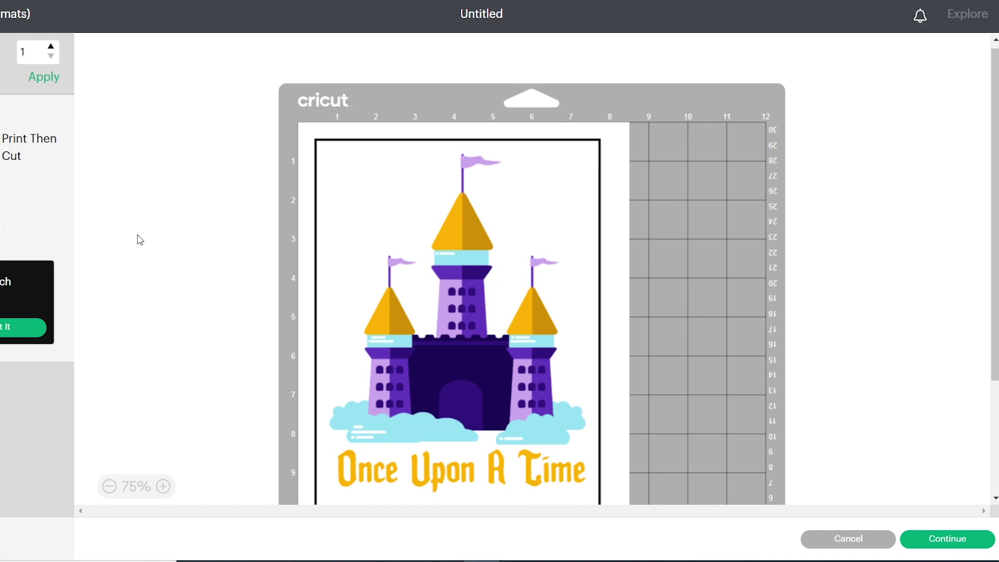
click(28, 330)
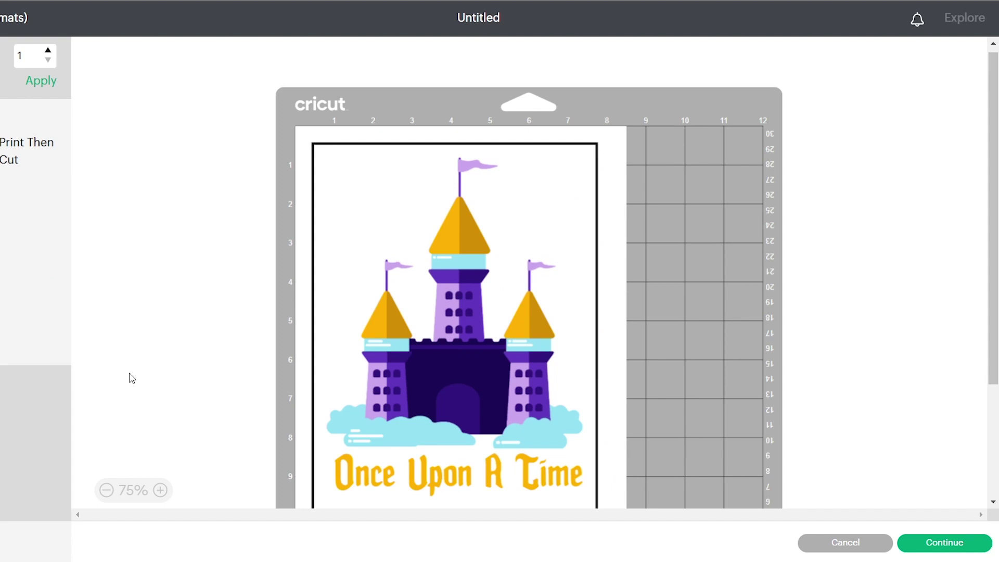
click(922, 544)
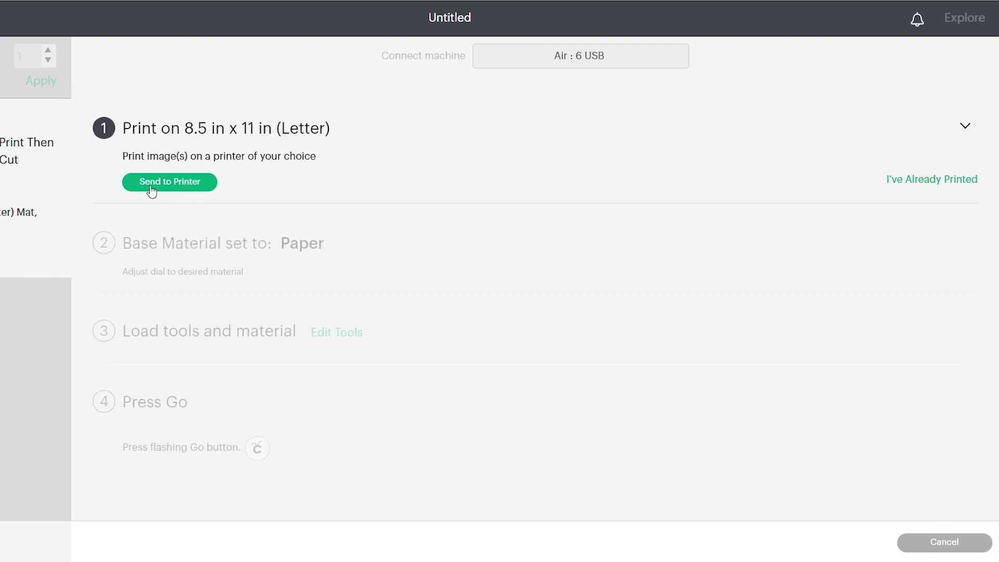
- Print one castle sheet on the EPSON ET-2760 Series with Add Bleed left on
click(197, 186)
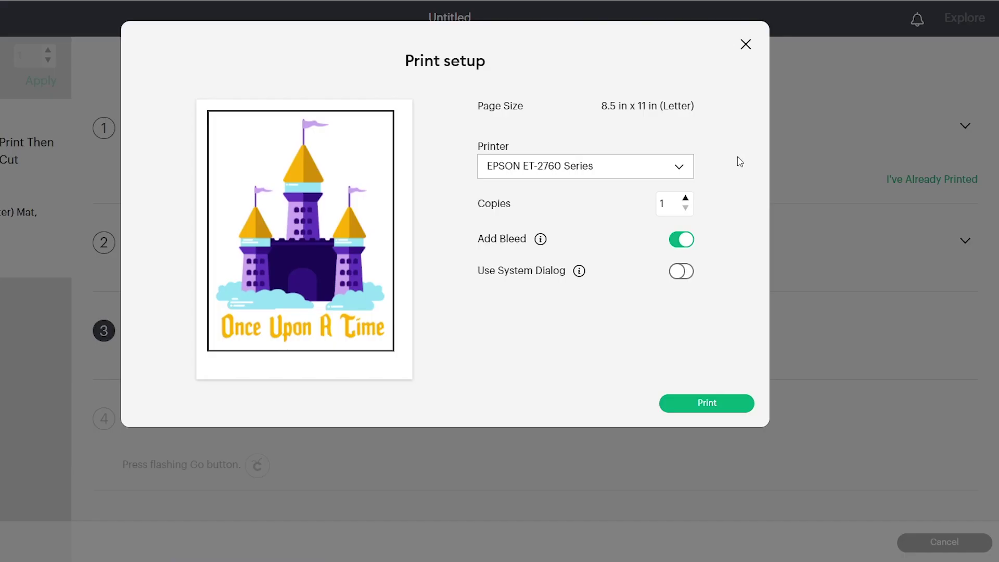
click(622, 165)
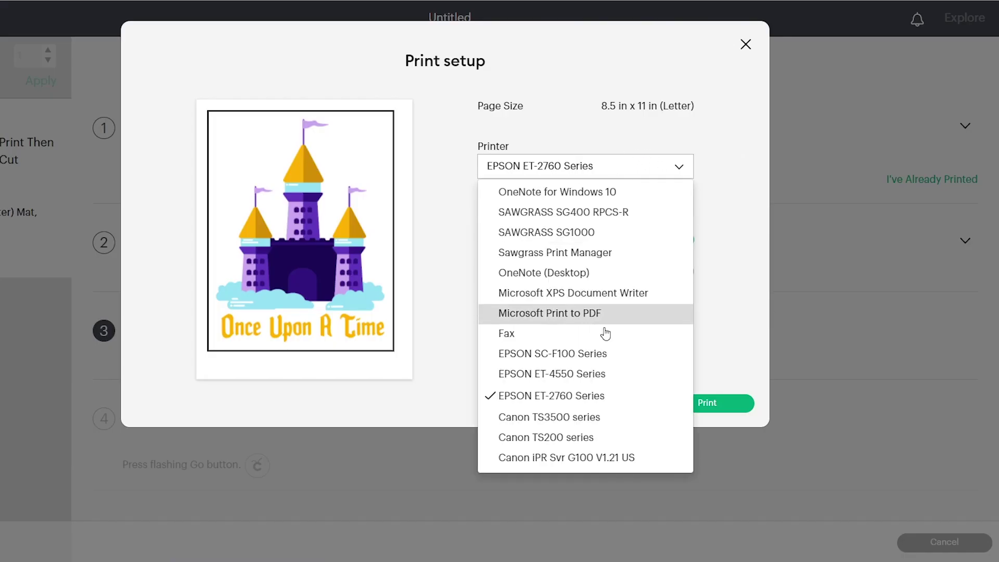
click(636, 400)
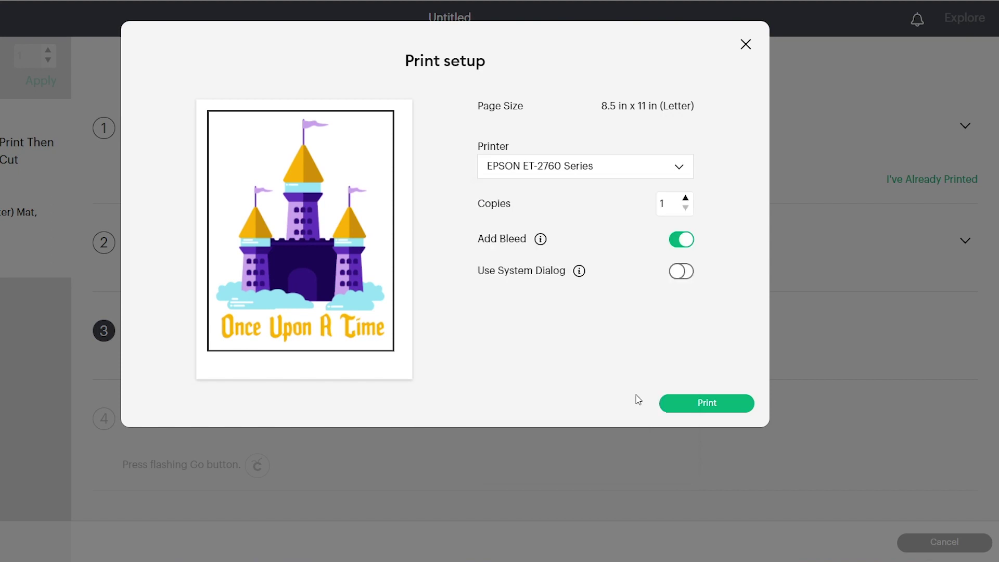
click(681, 243)
click(681, 242)
click(716, 404)
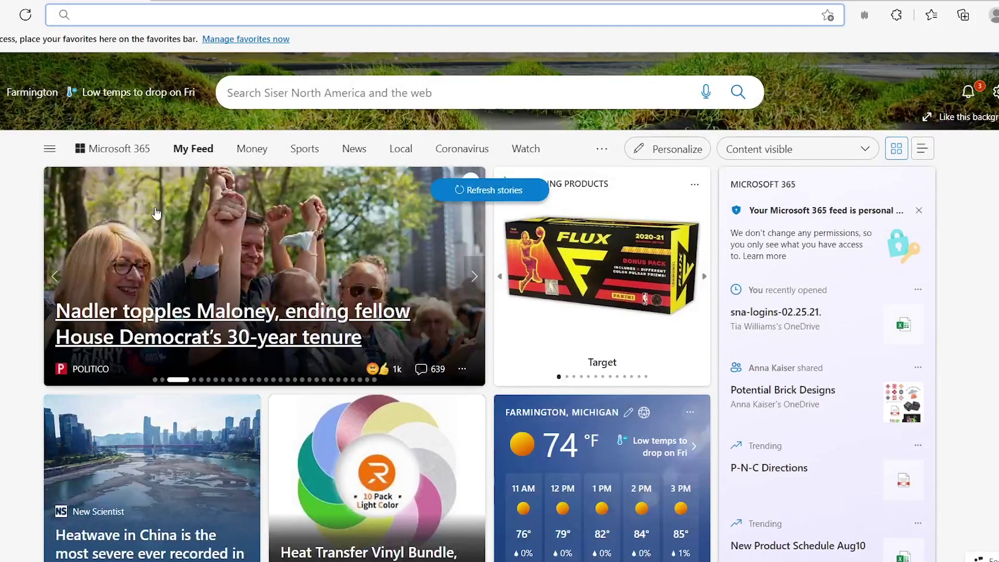
- Go to siserna.com and dismiss the cookie notice
text(siserns.)
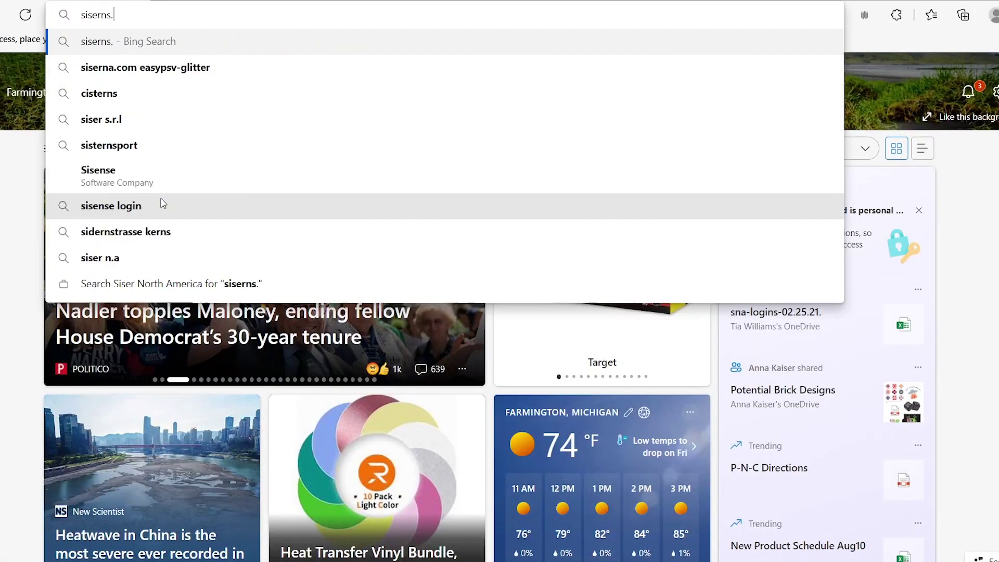
key(BackSpace)
text(a)
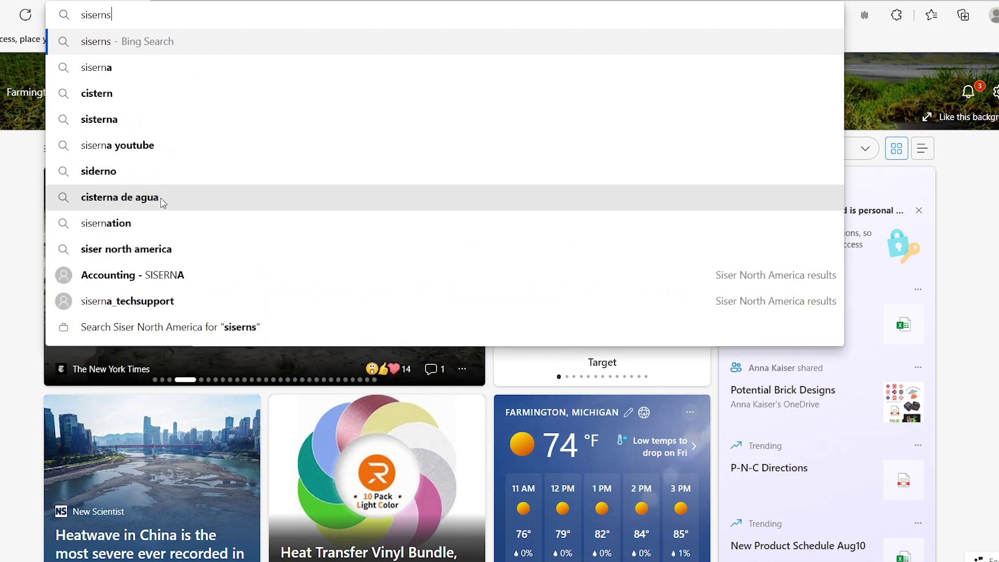
text(.com)
key(Return)
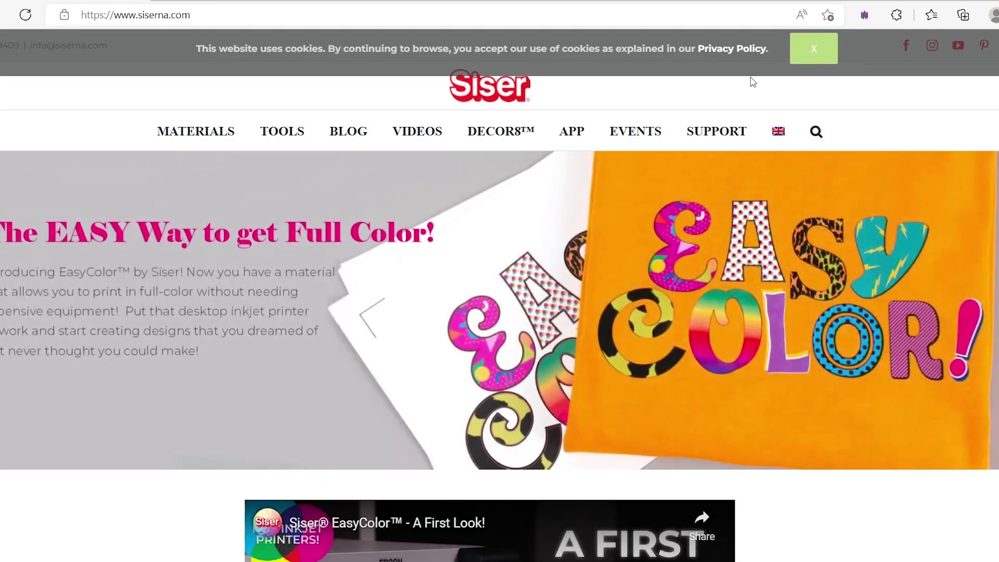
click(824, 61)
- Open the EasyColor material page and scroll down to its cutter settings table
mouse_move(175, 138)
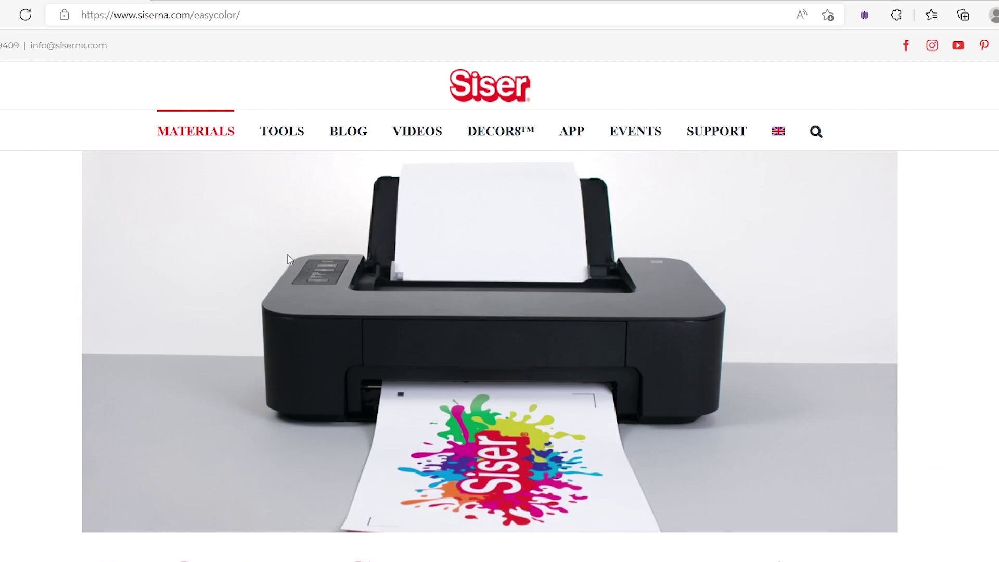
scroll(587, 295, down, 10)
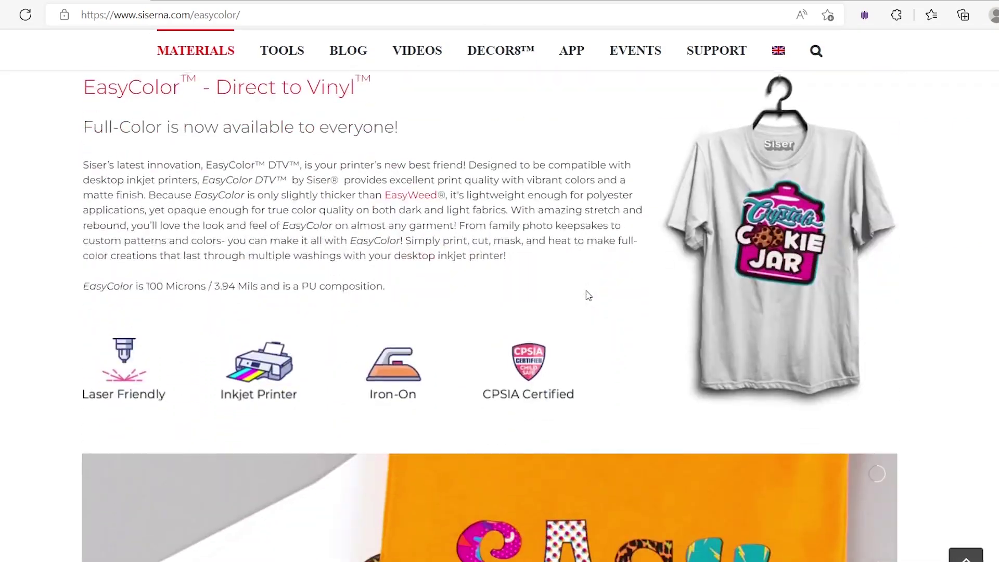
scroll(588, 296, down, 12)
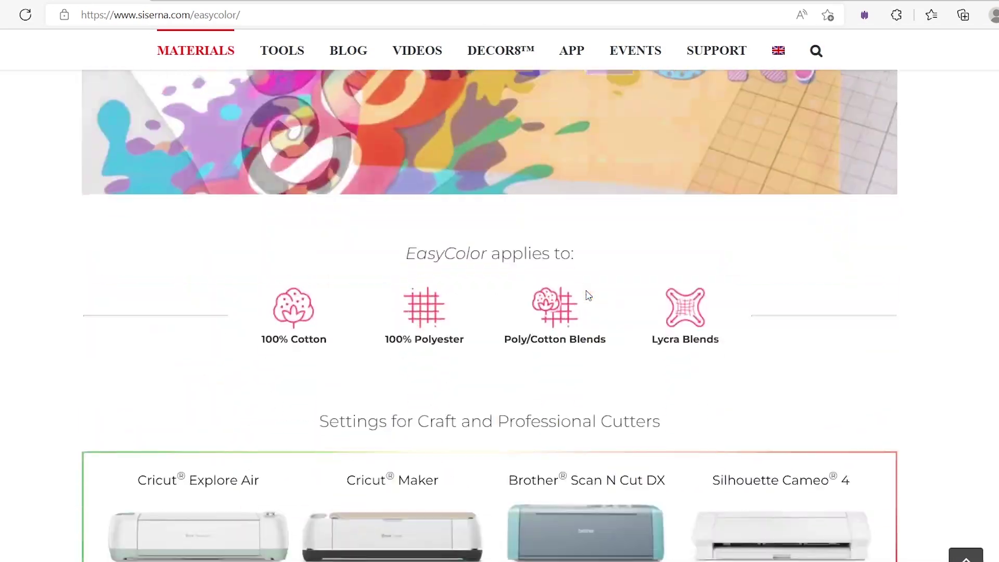
scroll(587, 295, down, 3)
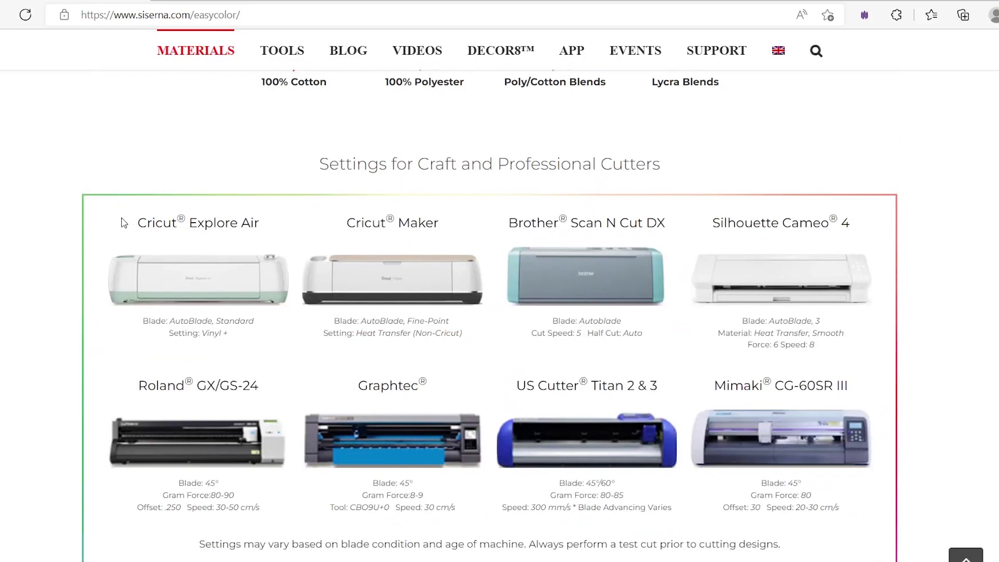